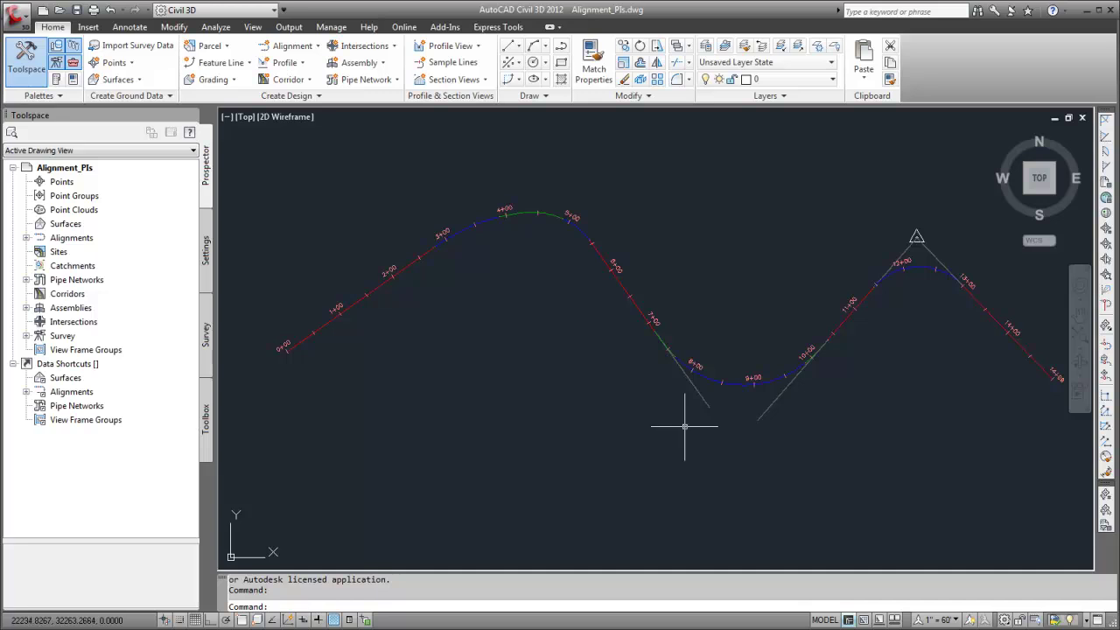
Set the alignment's implied points of intersection to display by change in alignment direction and apply it
click(183, 27)
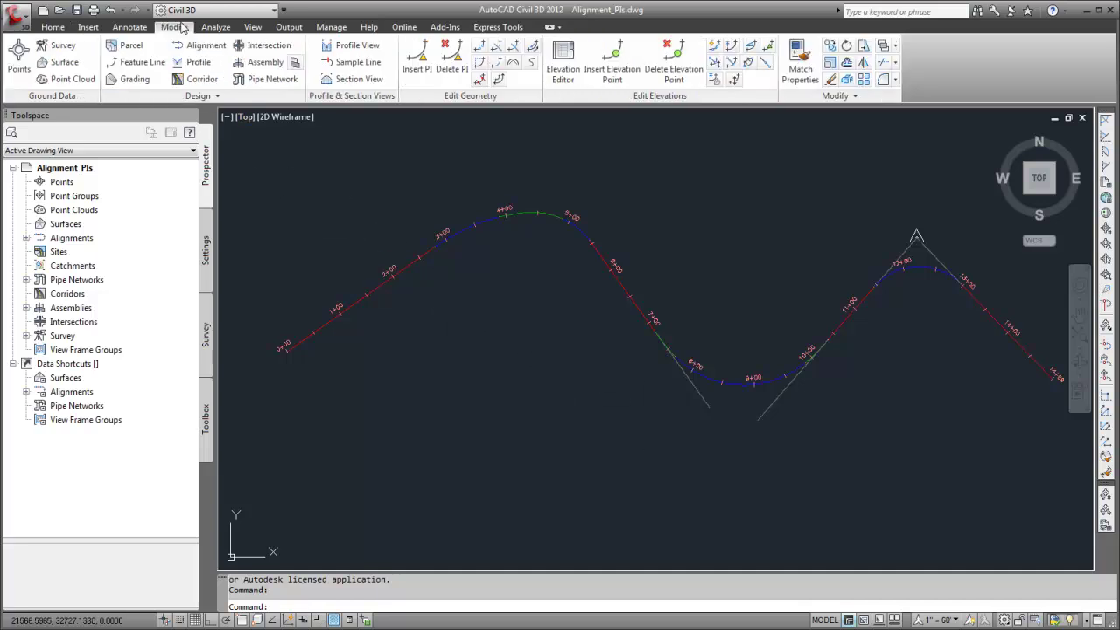
click(196, 46)
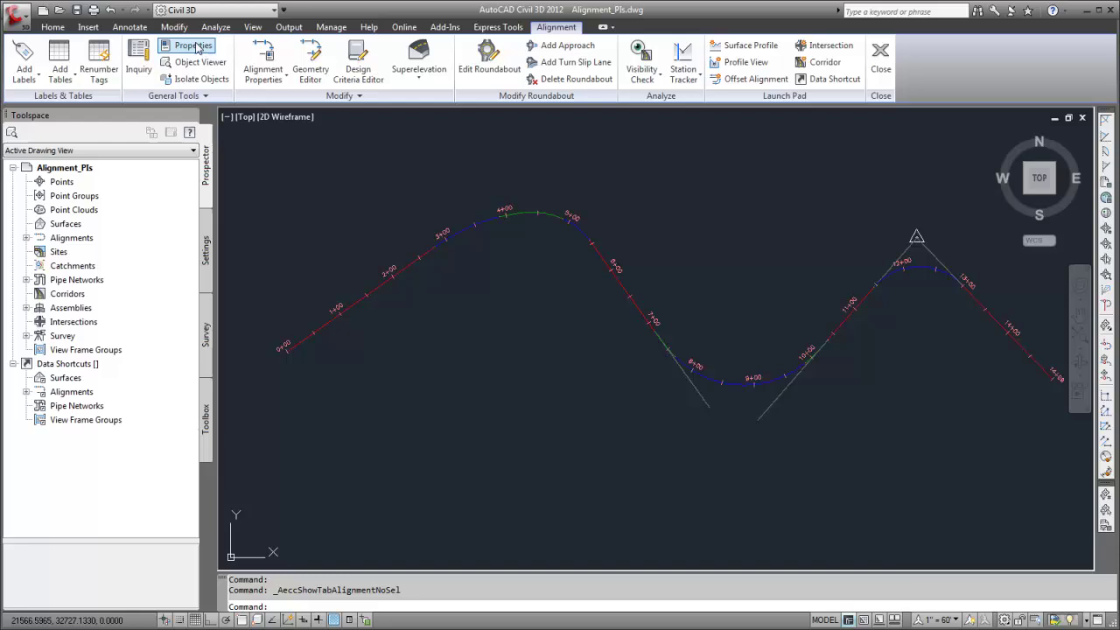
click(263, 53)
click(411, 258)
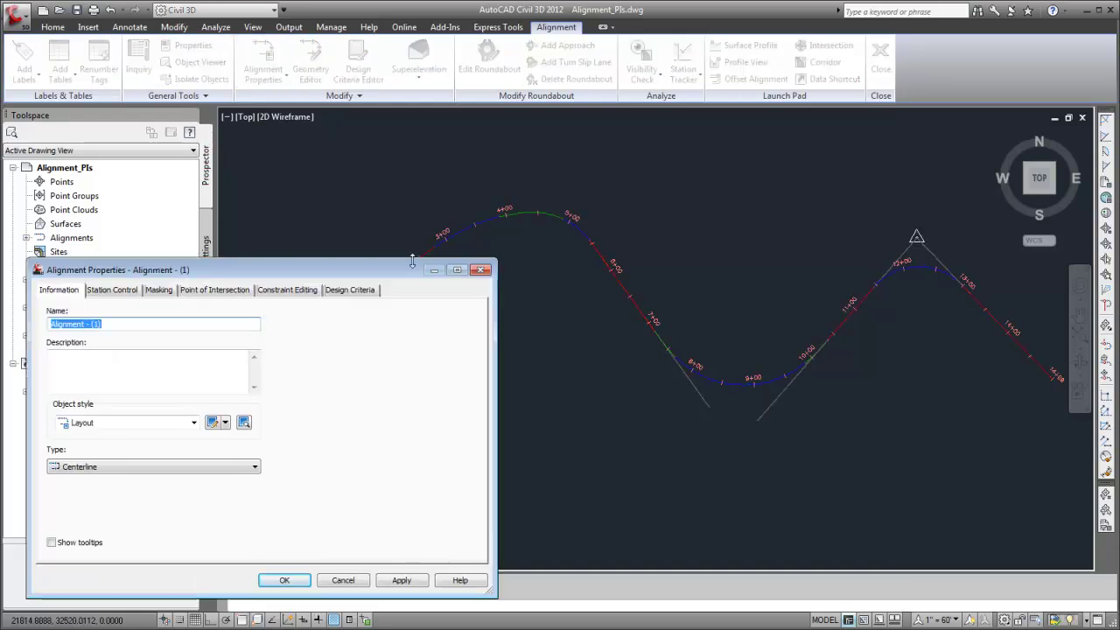
click(241, 290)
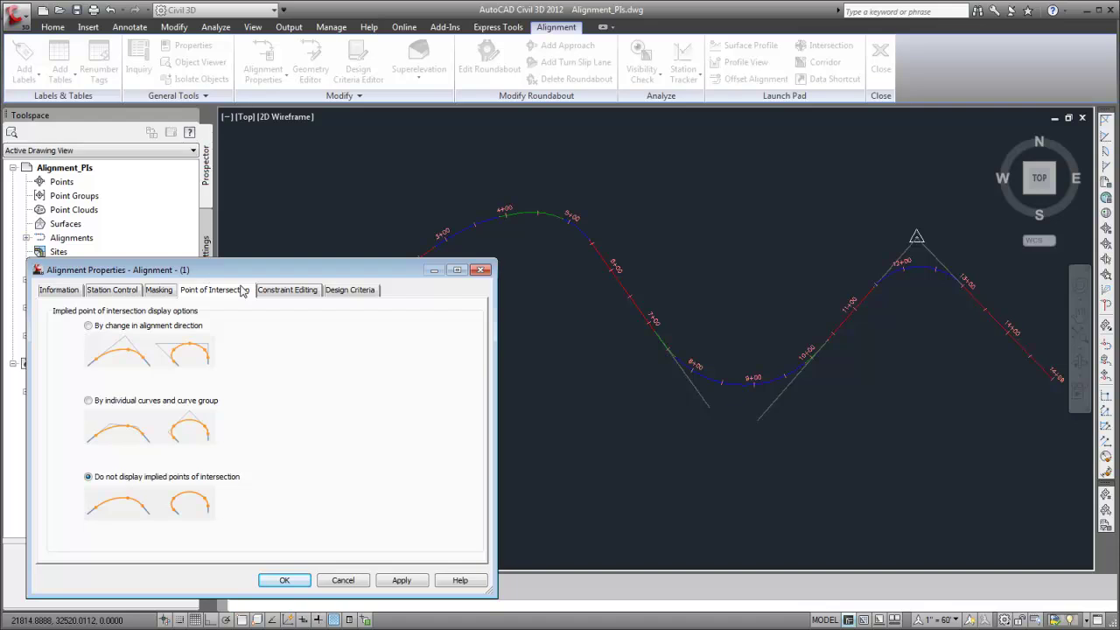
click(91, 325)
click(386, 582)
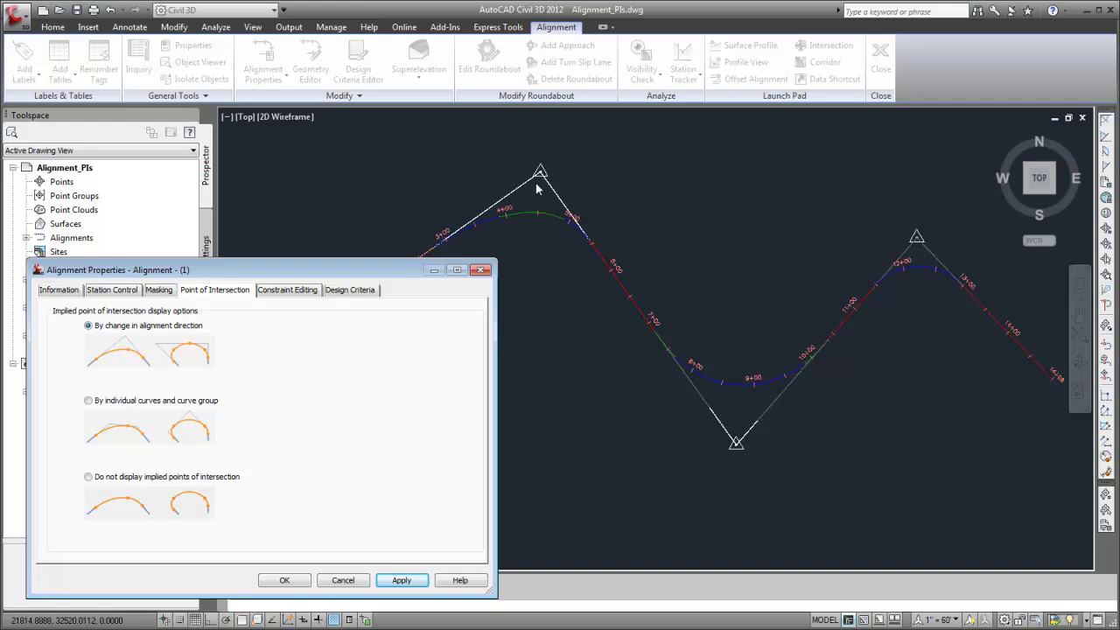
Switch the implied point of intersection display to By individual curves and curve group, and accept the alignment properties
click(90, 400)
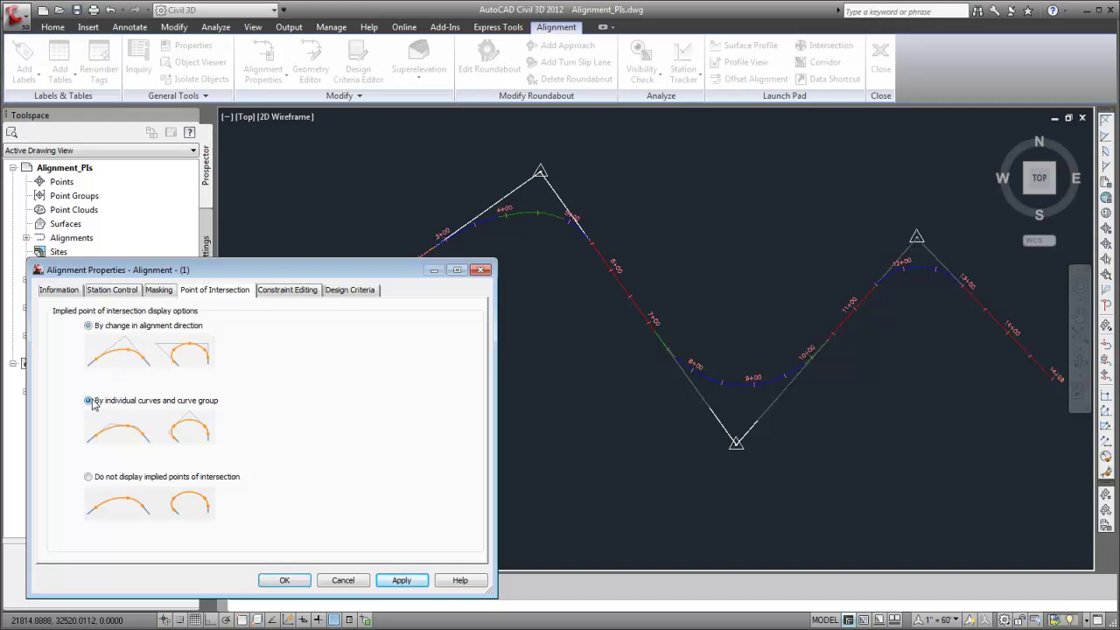
click(388, 585)
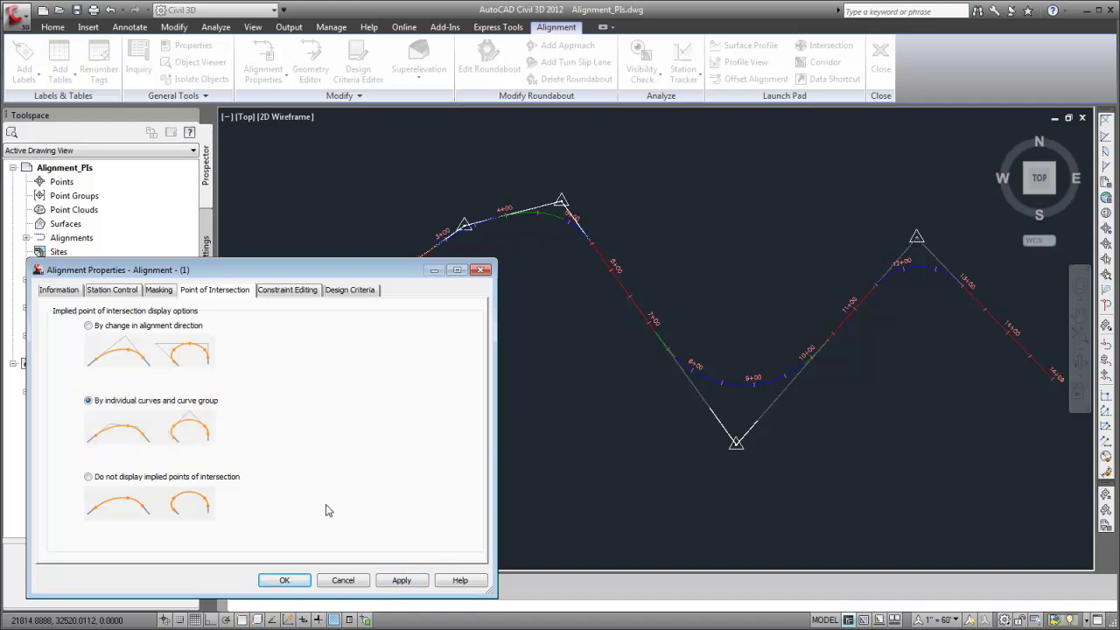
click(285, 580)
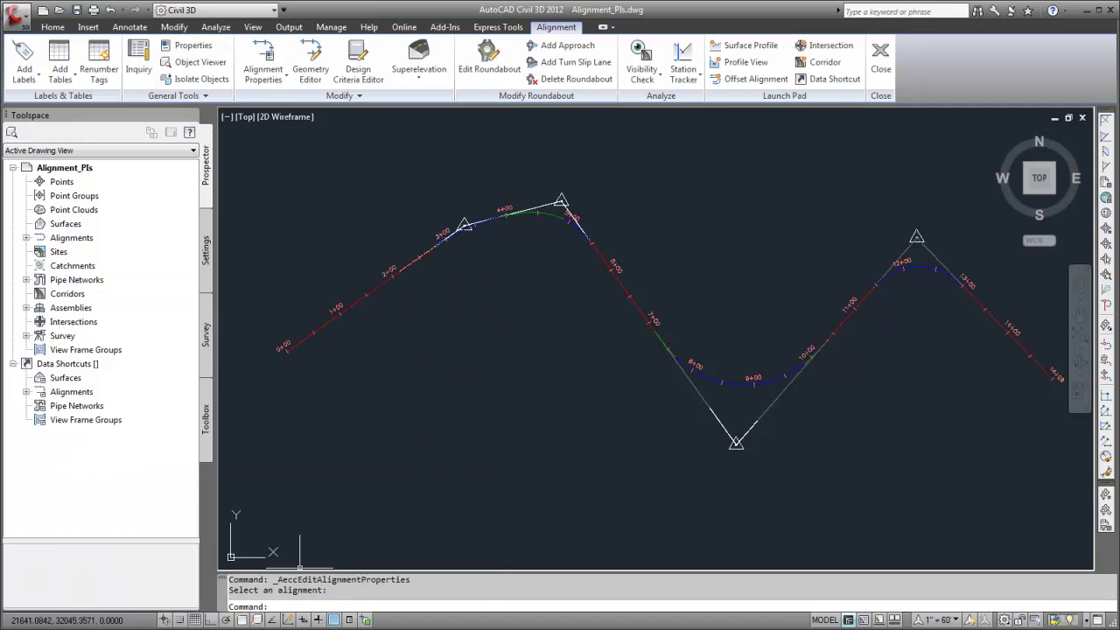
Edit the alignment's style to turn off the visibility of Tangent Extensions in plan view
click(263, 77)
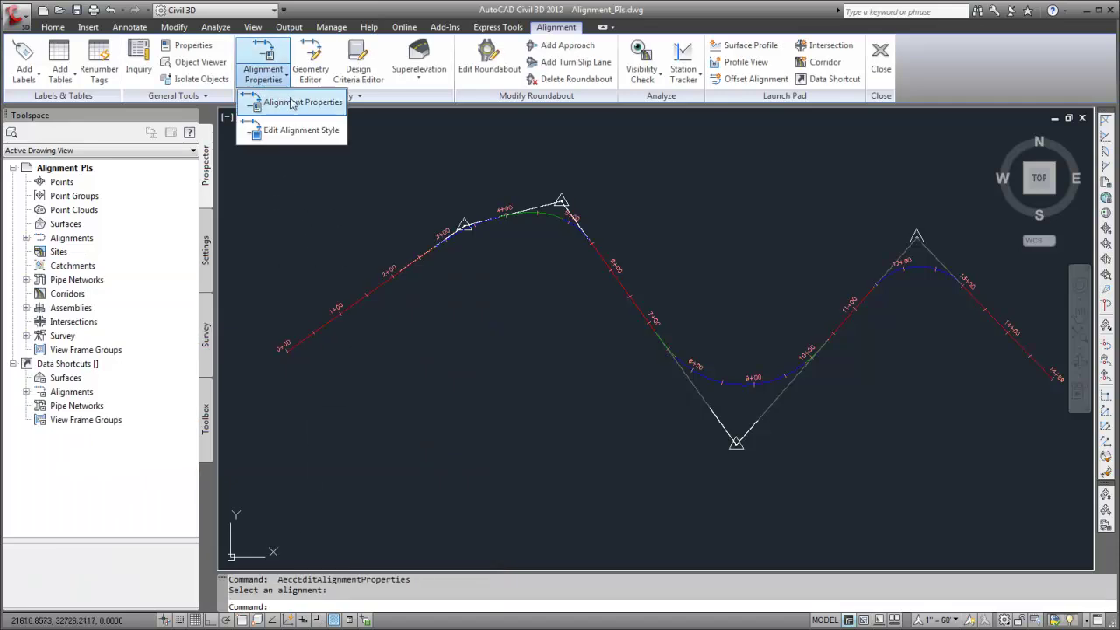
click(302, 131)
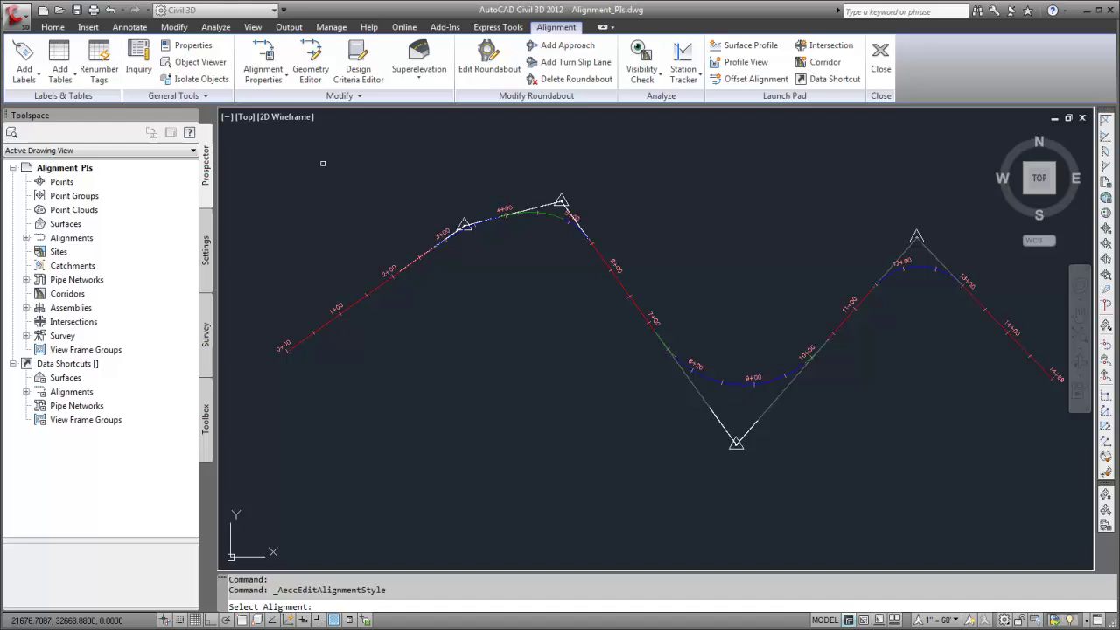
click(350, 306)
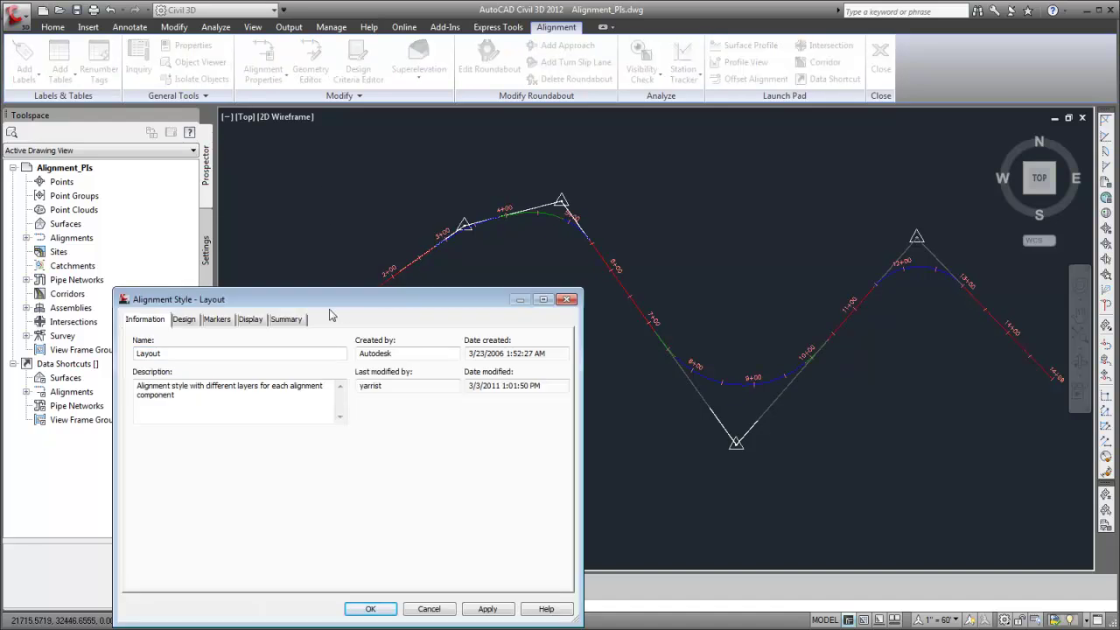
click(254, 320)
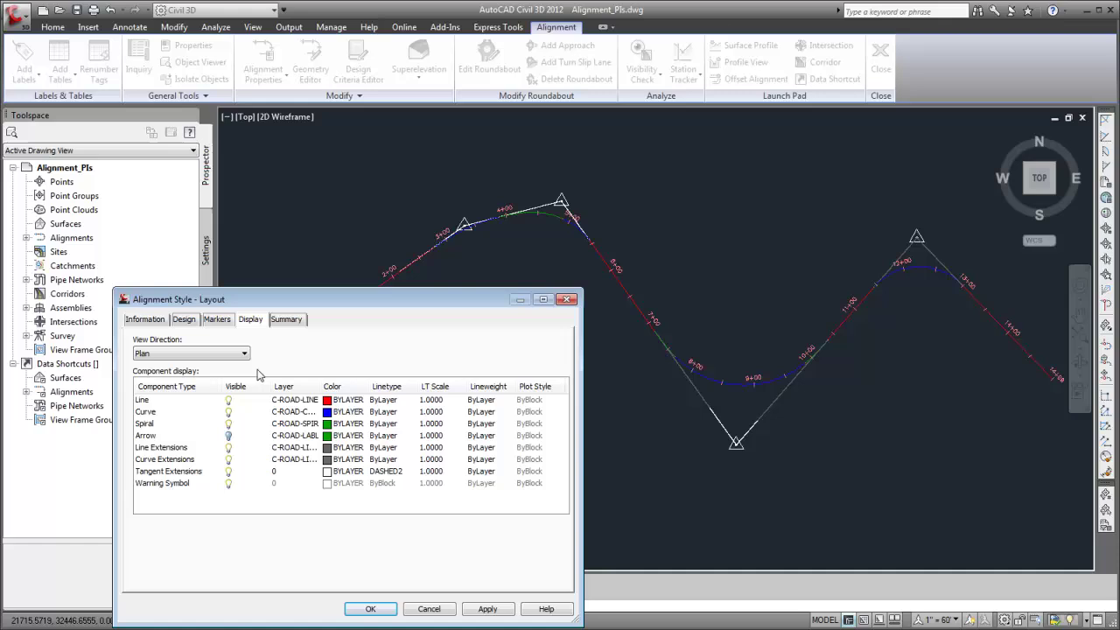
click(228, 473)
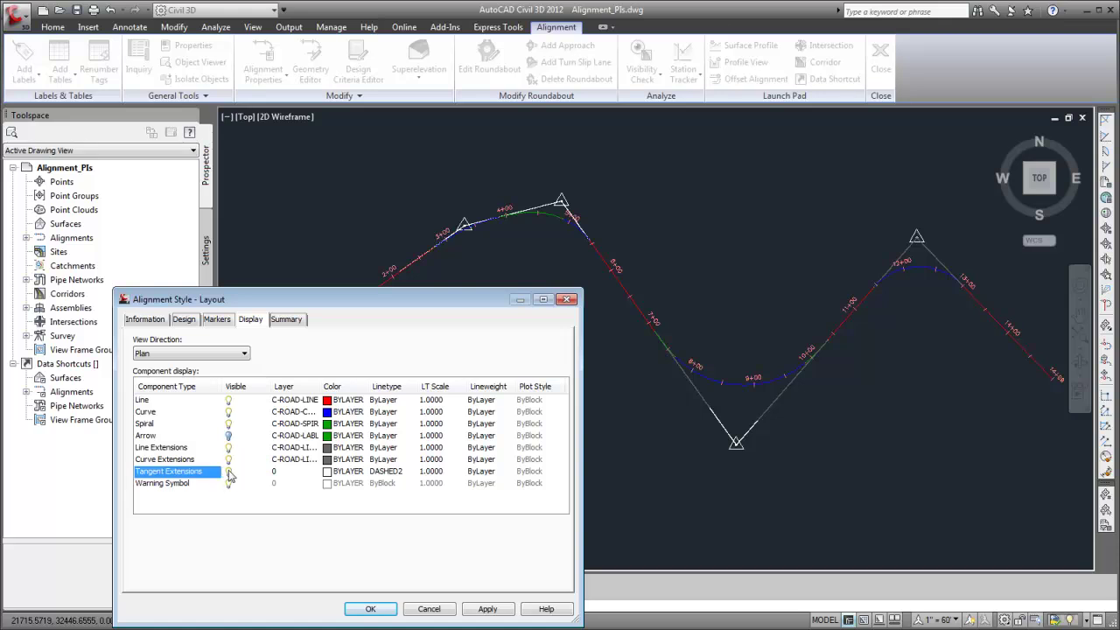
click(477, 611)
click(371, 609)
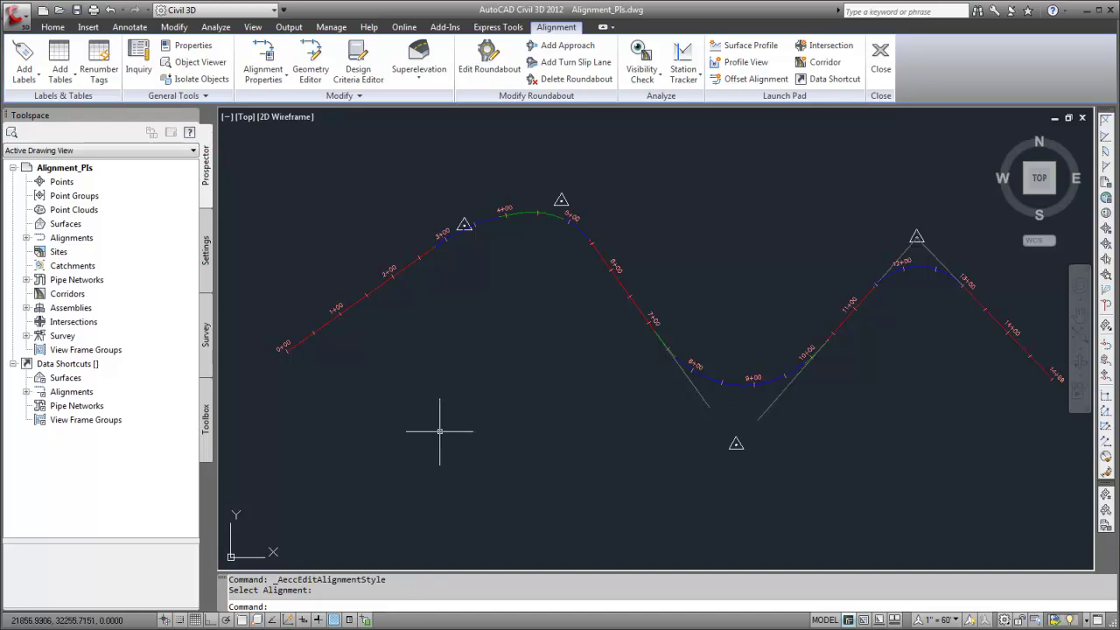
click(386, 282)
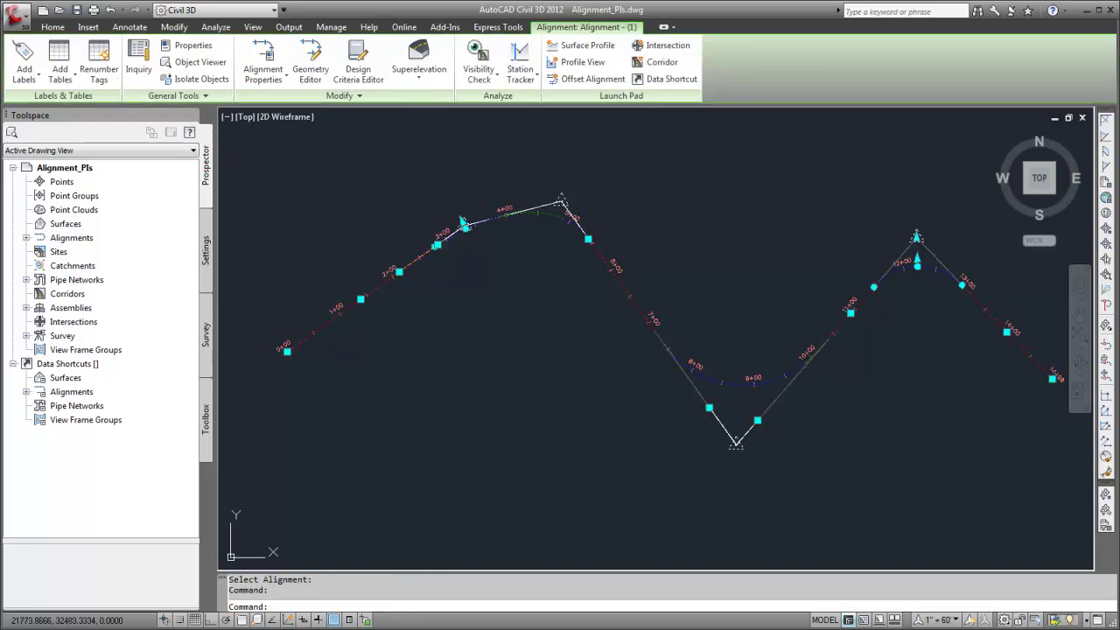
key(Escape)
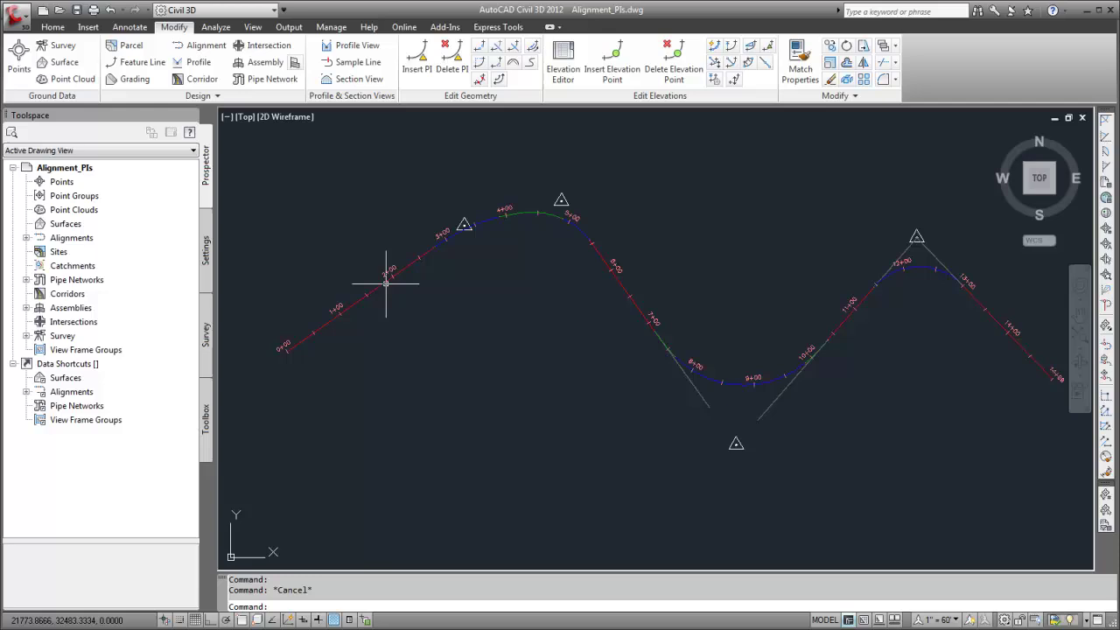
click(380, 278)
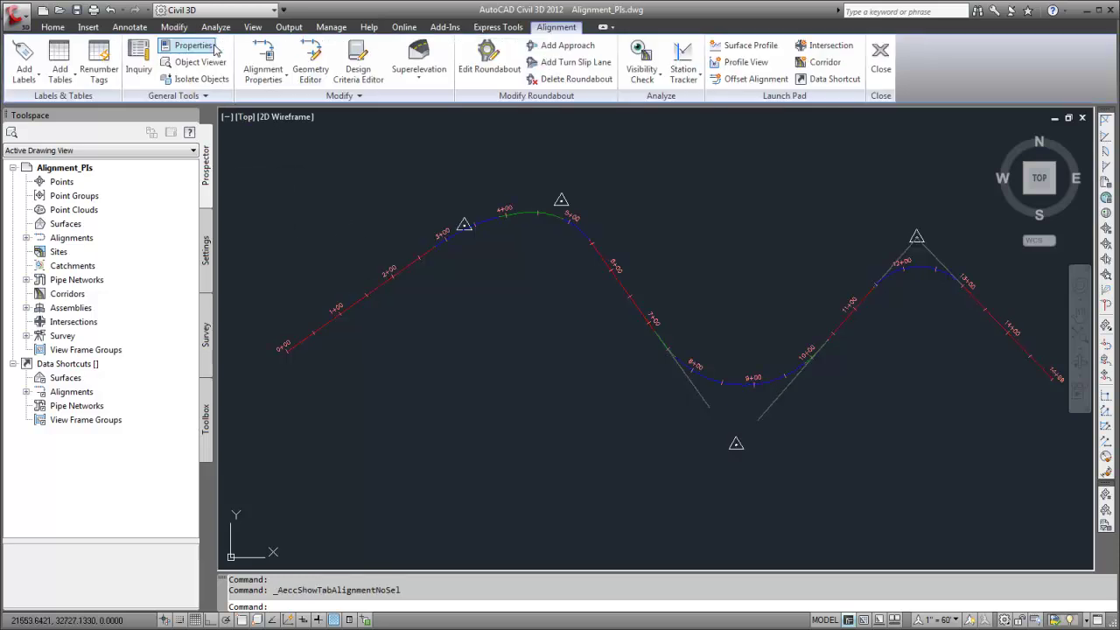
Add a Point of Intersection label in the style PI Index-PI E.N.-Sprial & Curve Data-Above to the PI near station 12+00
click(28, 75)
click(55, 102)
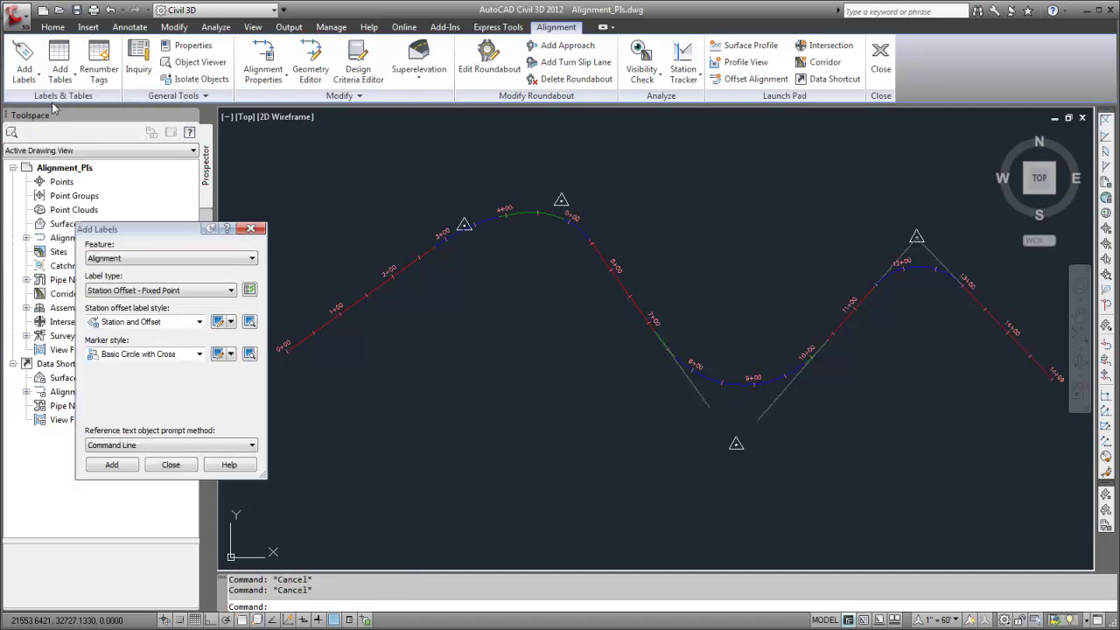
click(181, 291)
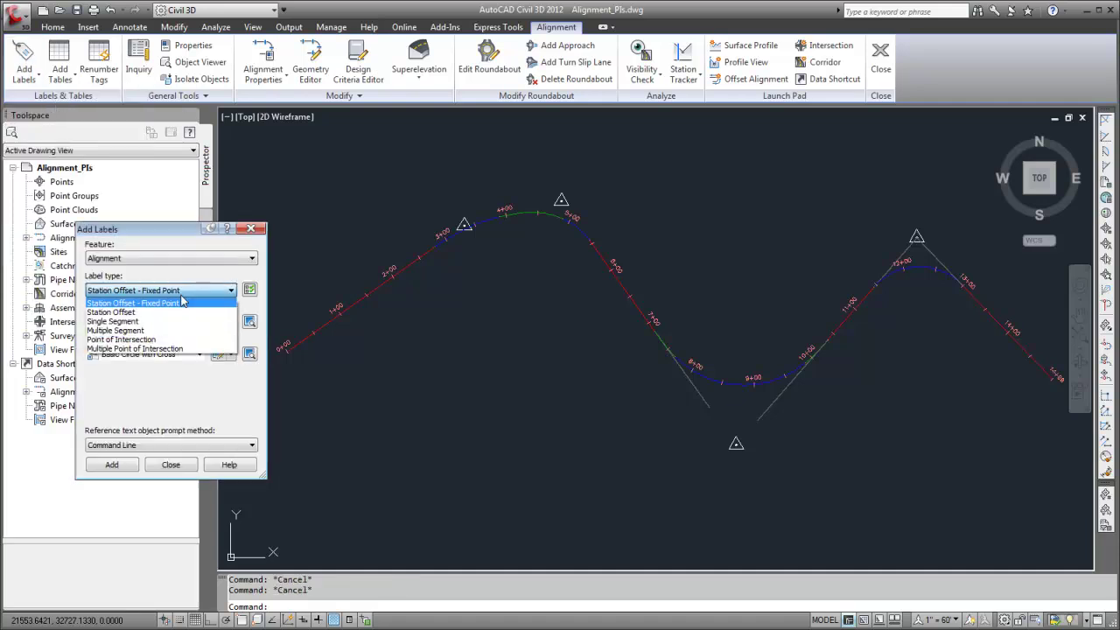
click(179, 340)
click(200, 322)
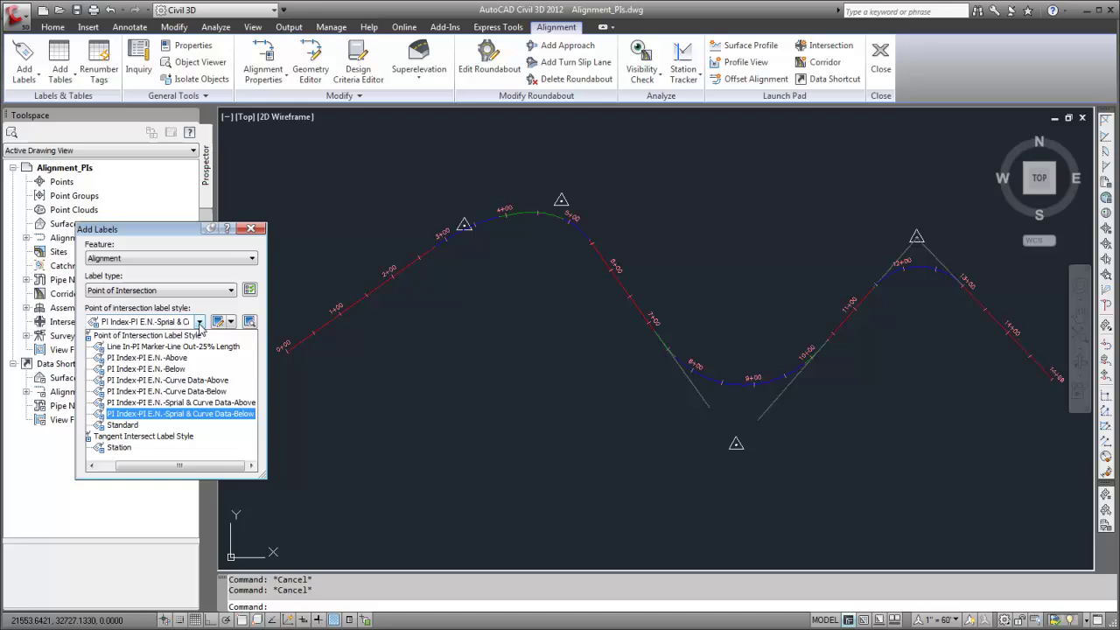
click(237, 401)
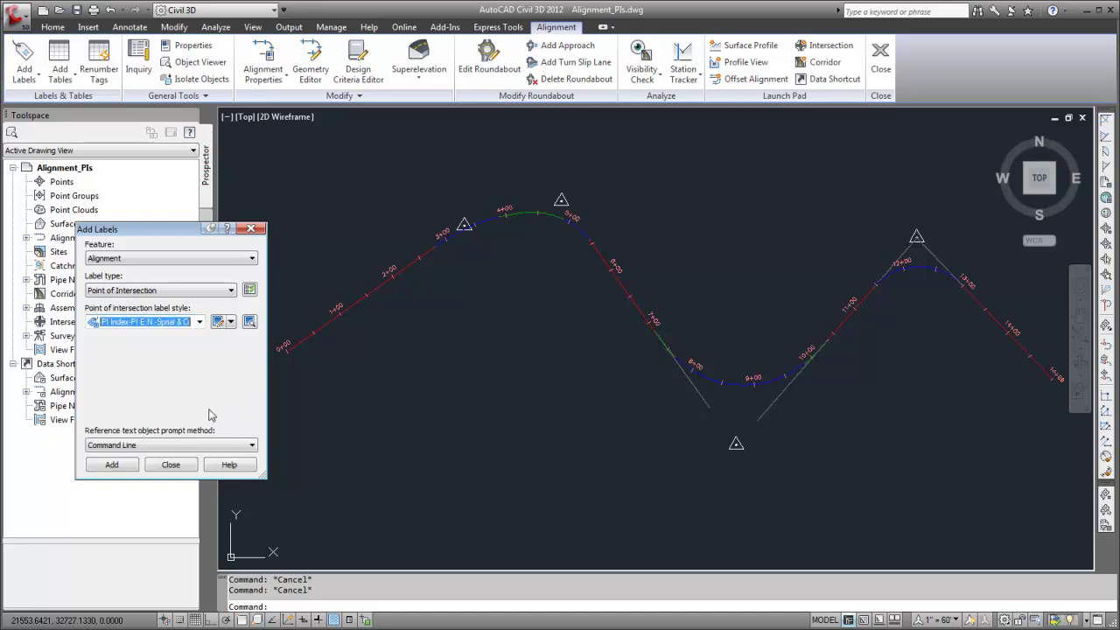
click(112, 465)
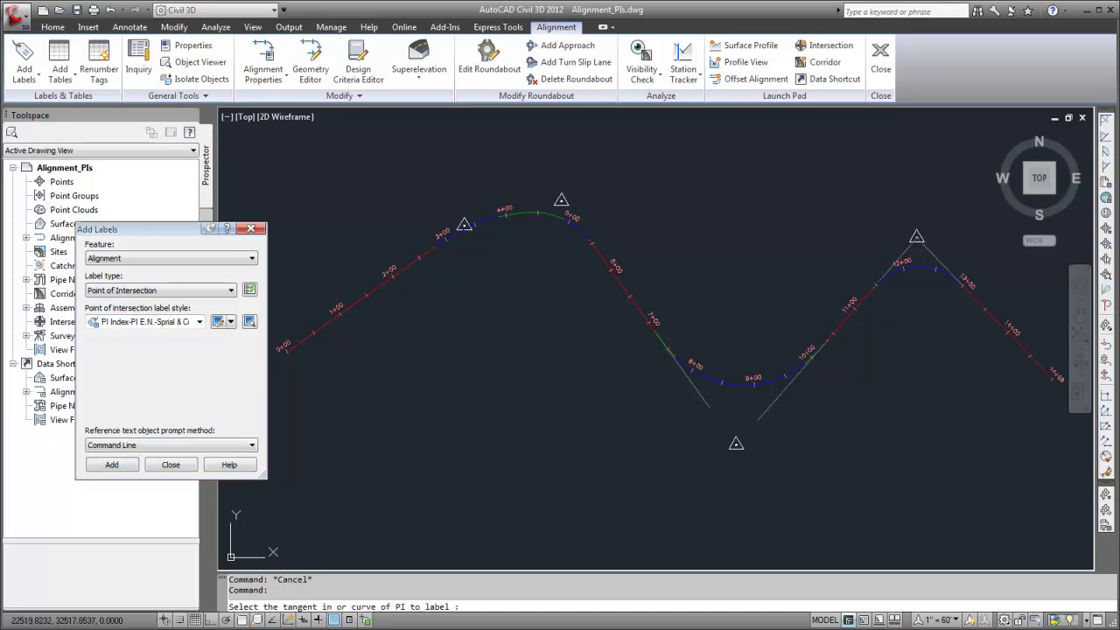
click(915, 237)
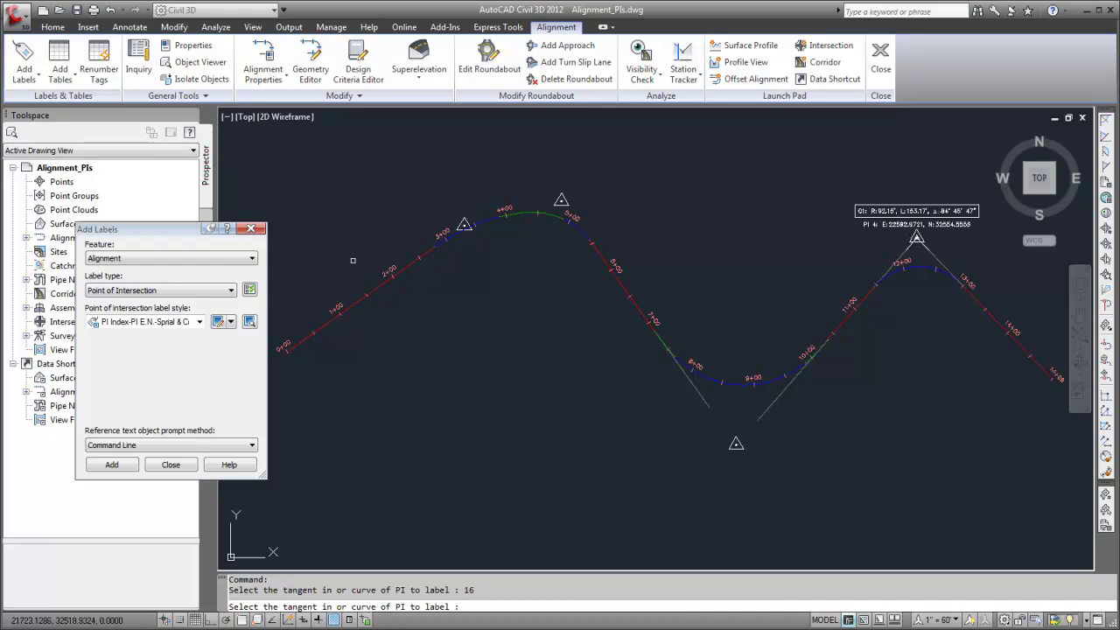
Label the PI below station 9+00 using the style PI Index-PI E.N.-Sprial & Curve Data-Below and end labeling
click(201, 322)
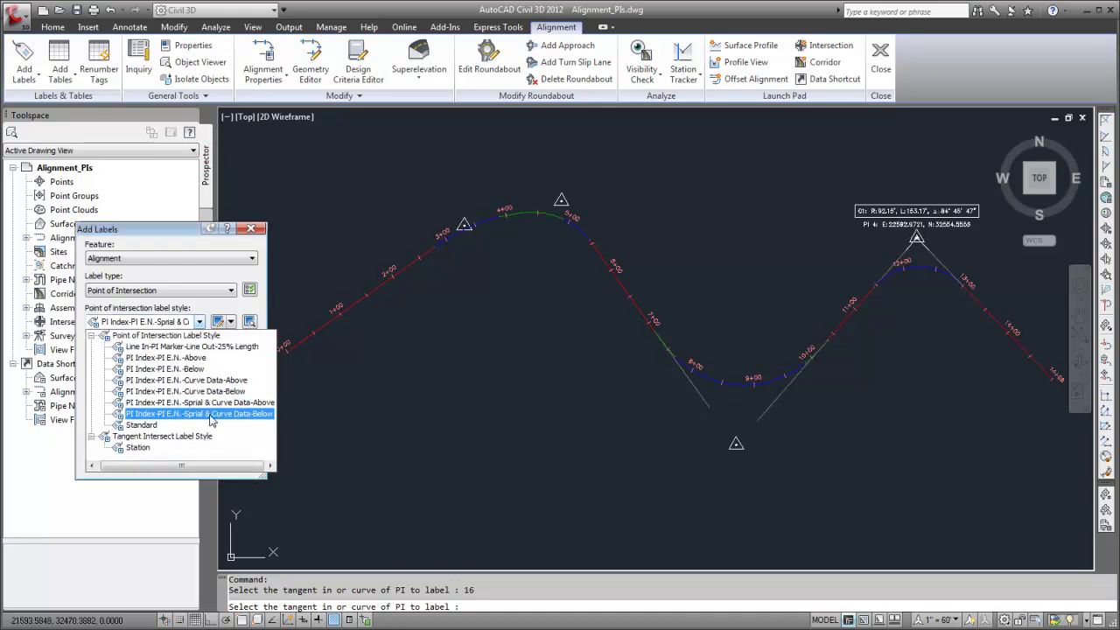
click(214, 419)
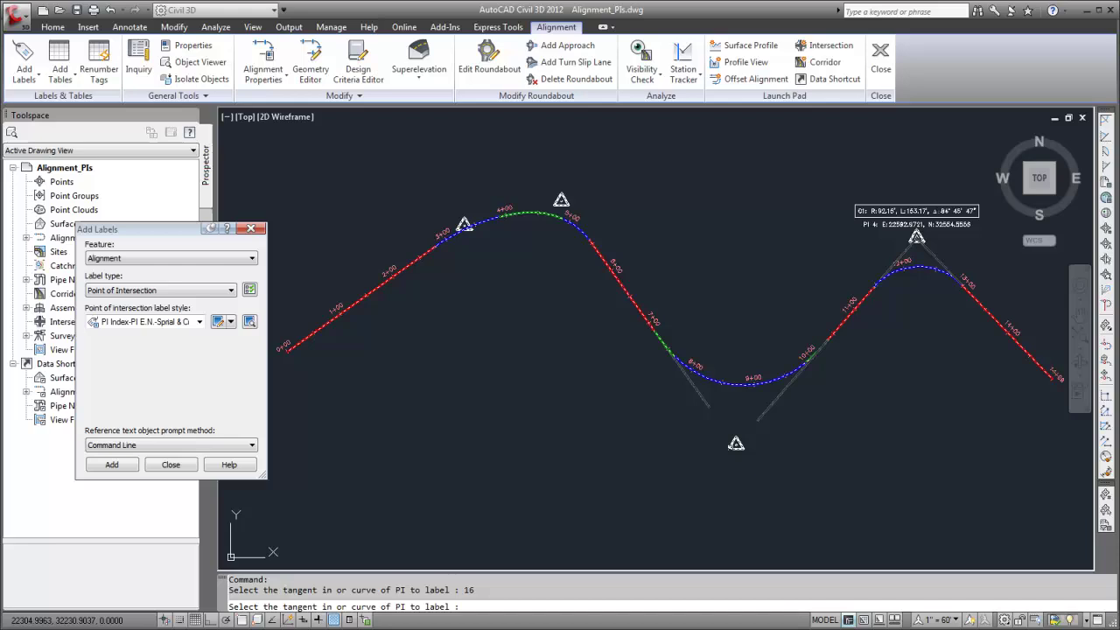
click(736, 438)
key(Escape)
key(Escape)
Examine the Line In and Text For Each Curve or Sprial components of the current PI label style, discarding any changes
scroll(729, 447, up, 4)
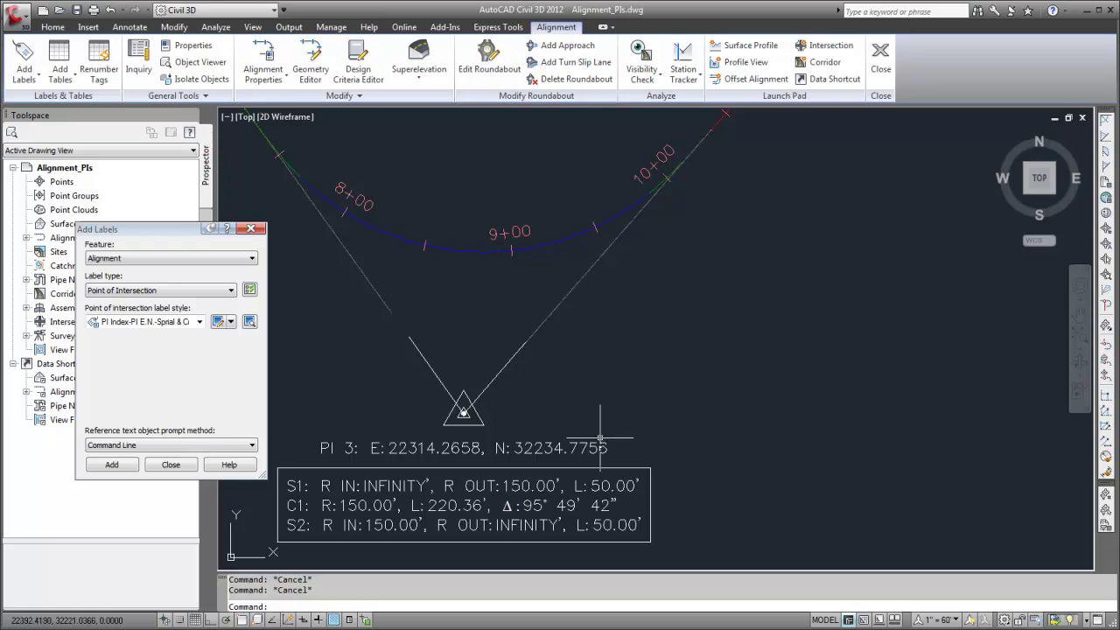
click(218, 322)
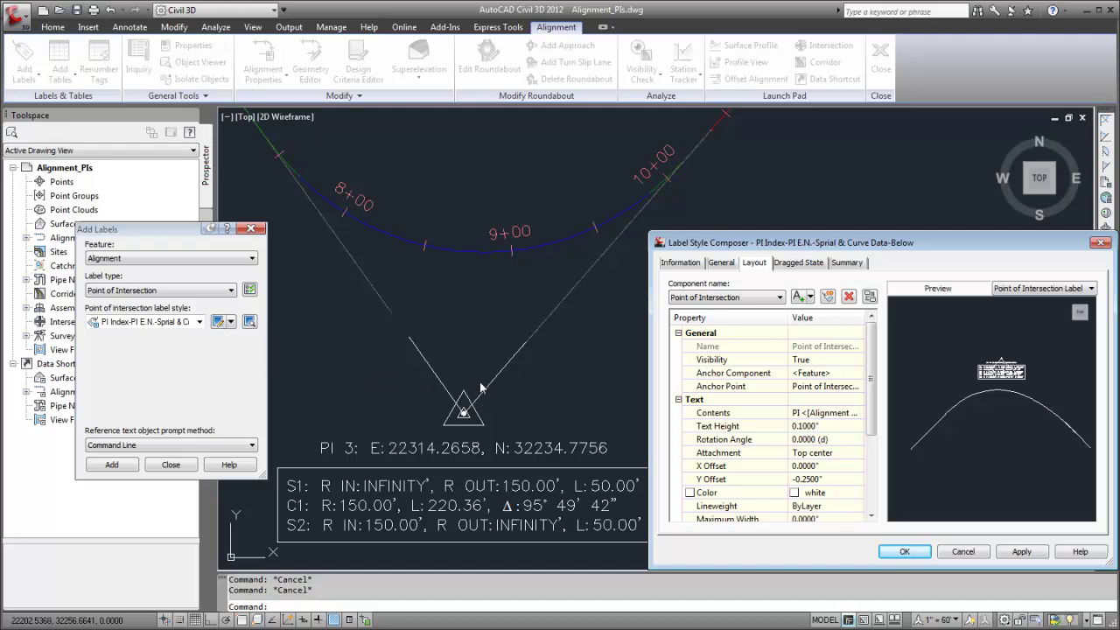
click(780, 299)
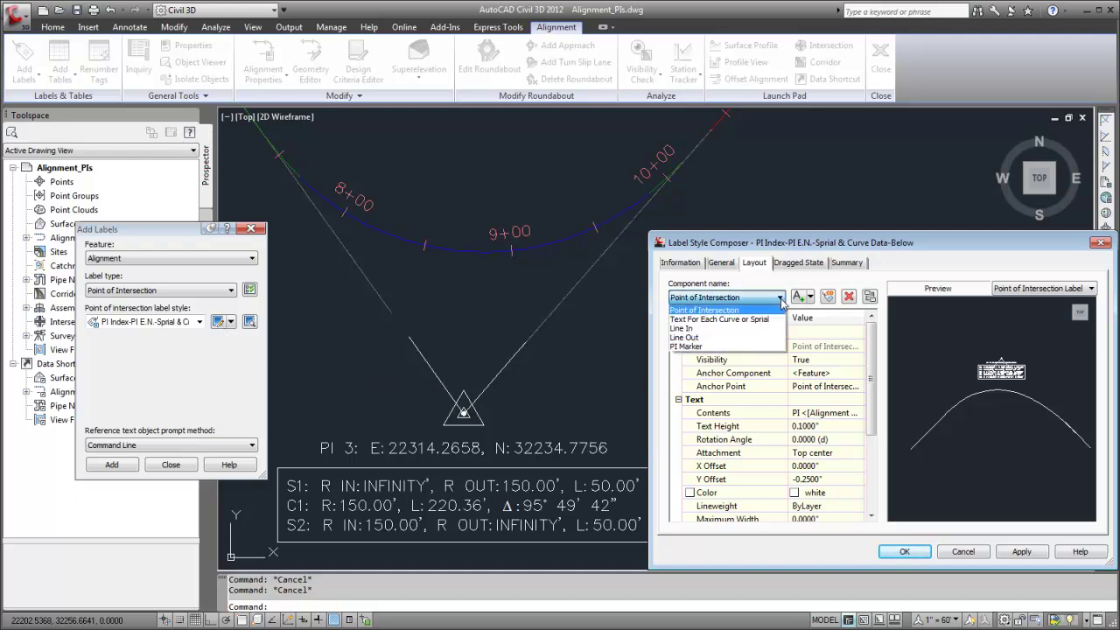
click(741, 329)
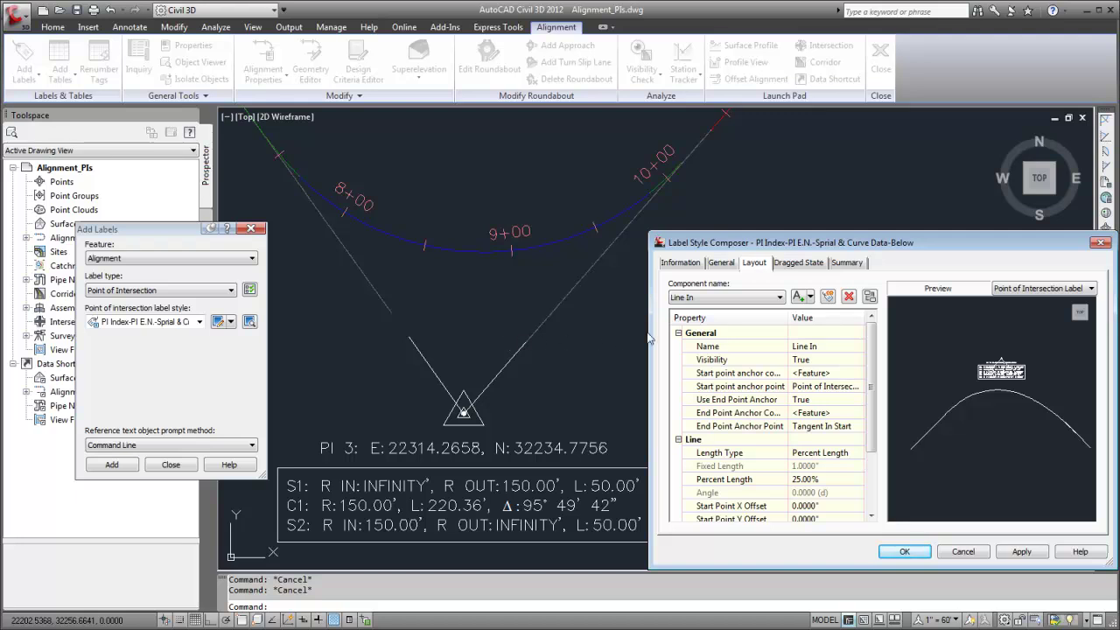
click(700, 299)
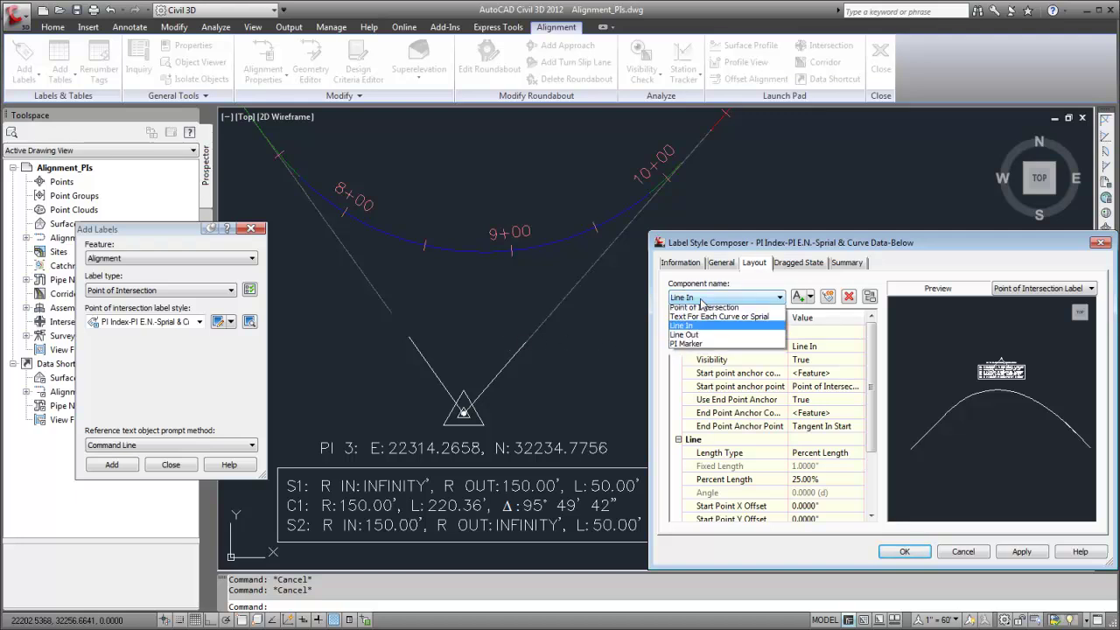
click(774, 320)
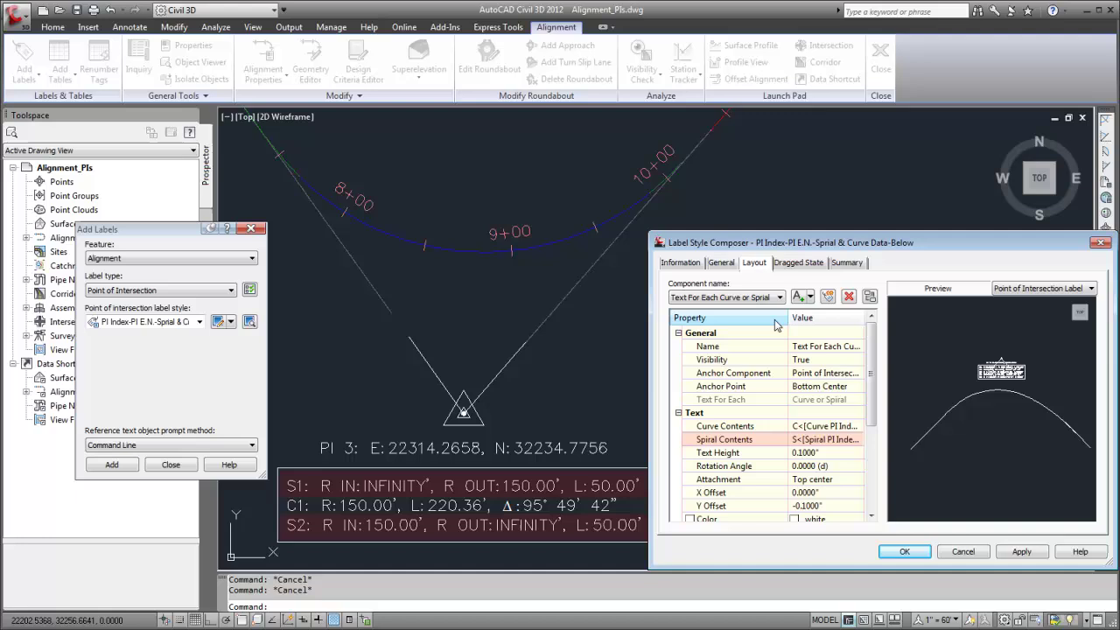
click(959, 551)
text(ZP)
key(Return)
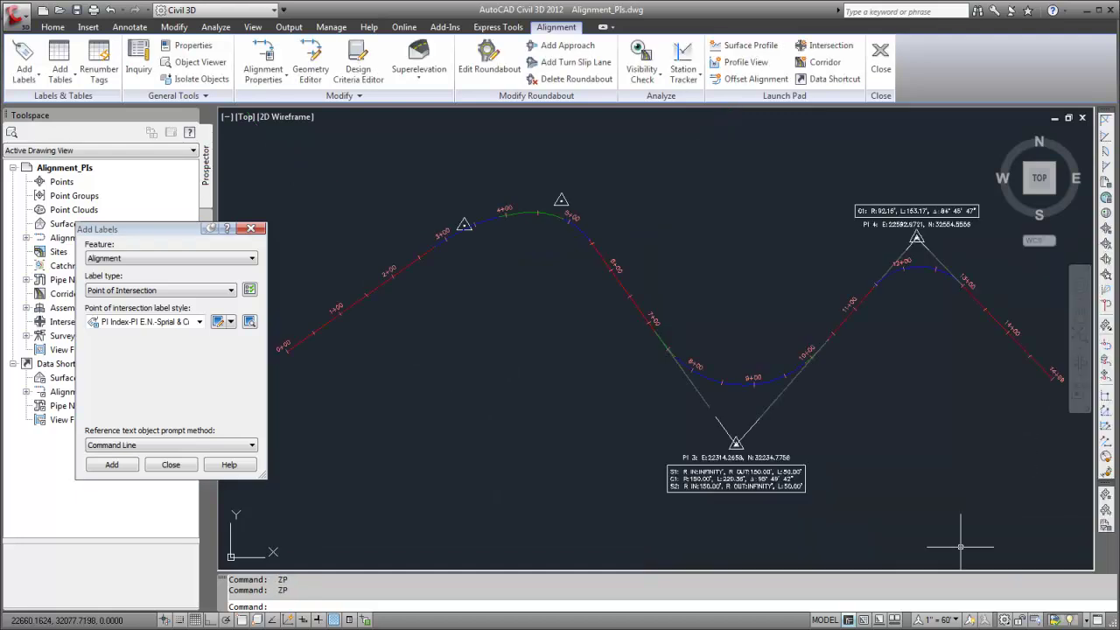